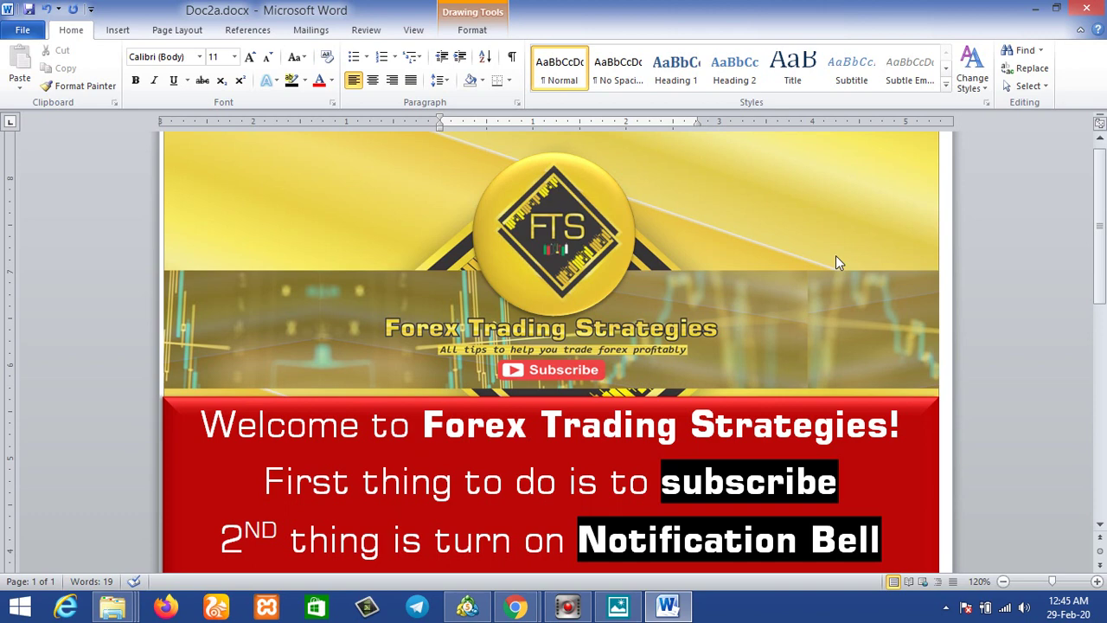
Step: View the Happy New Month image, then return to the Word document on the desktop
click(617, 607)
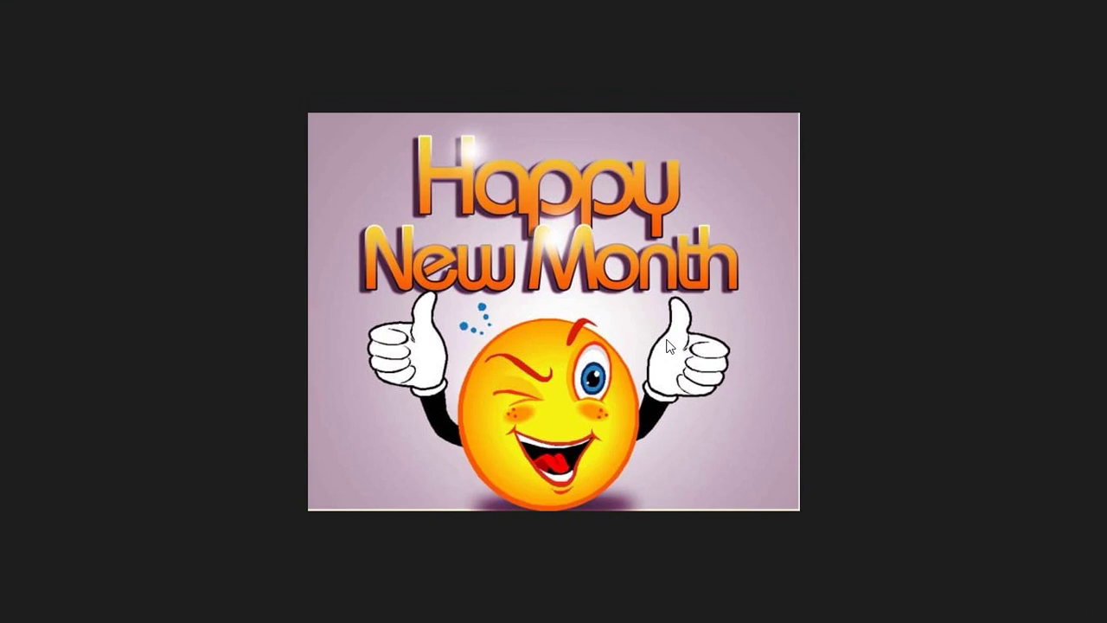
key(super)
click(243, 506)
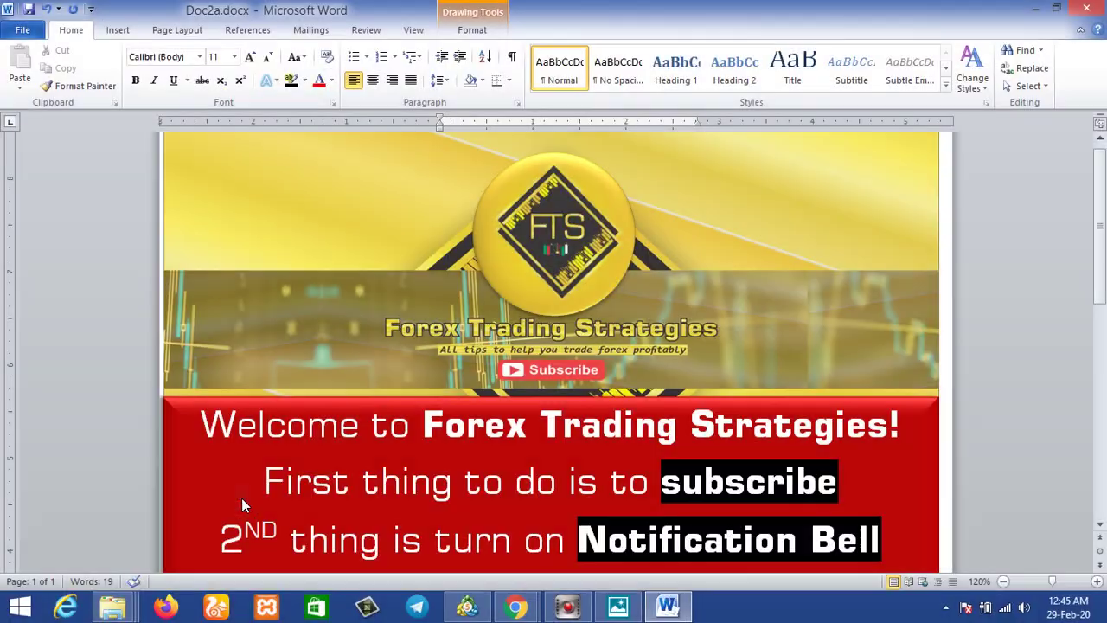
Step: Bring MetaTrader's Boom 500 M5 chart forward and pan back and forth through earlier bars
click(466, 606)
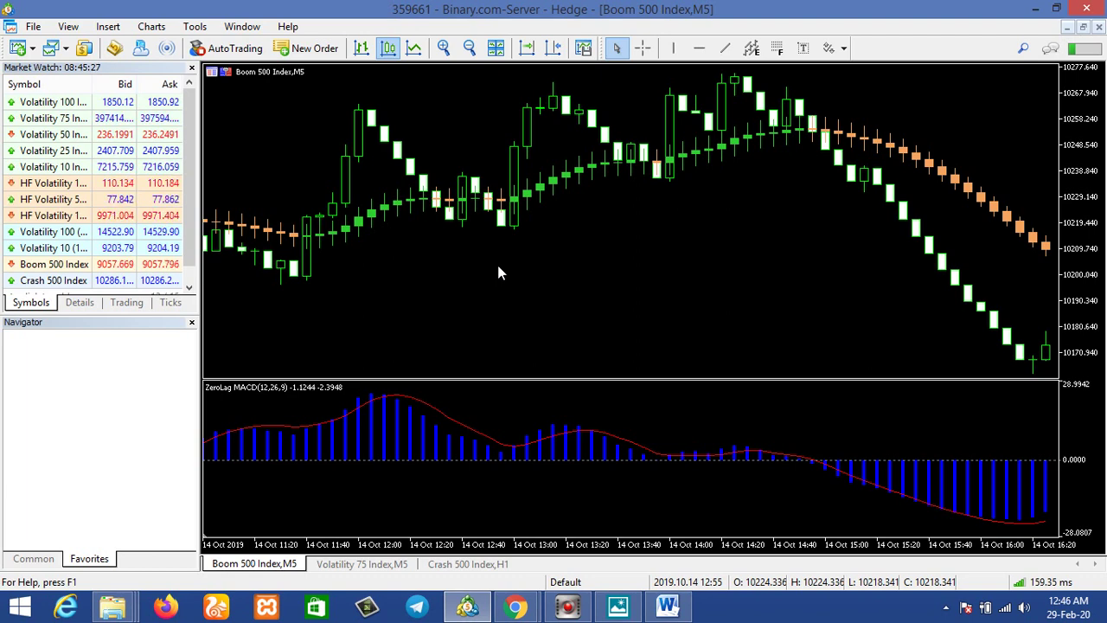
click(416, 283)
drag(415, 283, 811, 277)
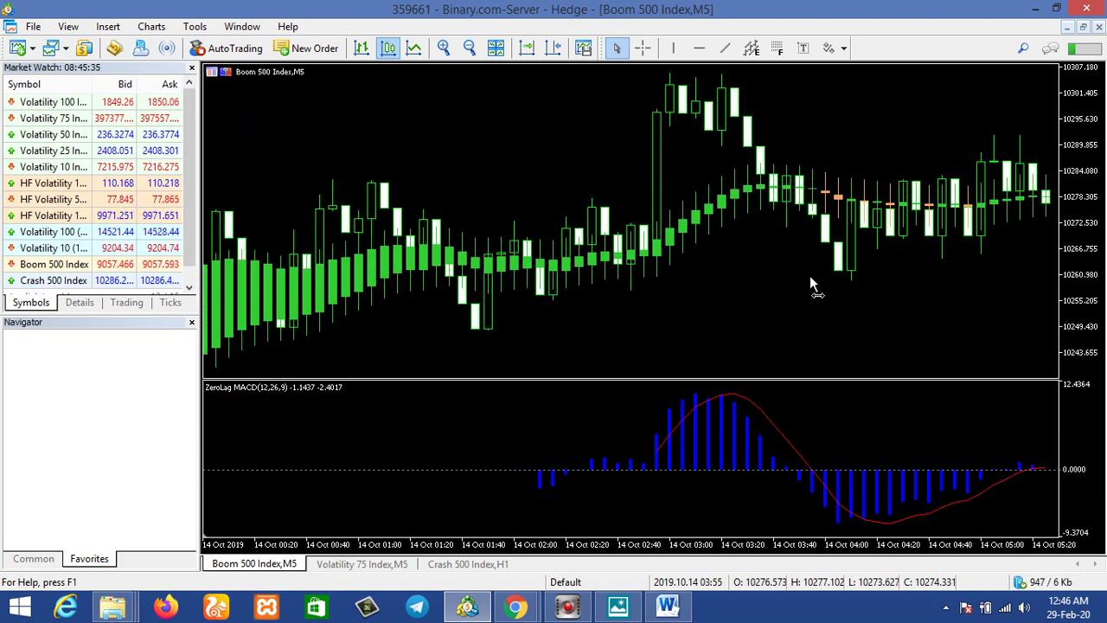
drag(774, 283, 663, 292)
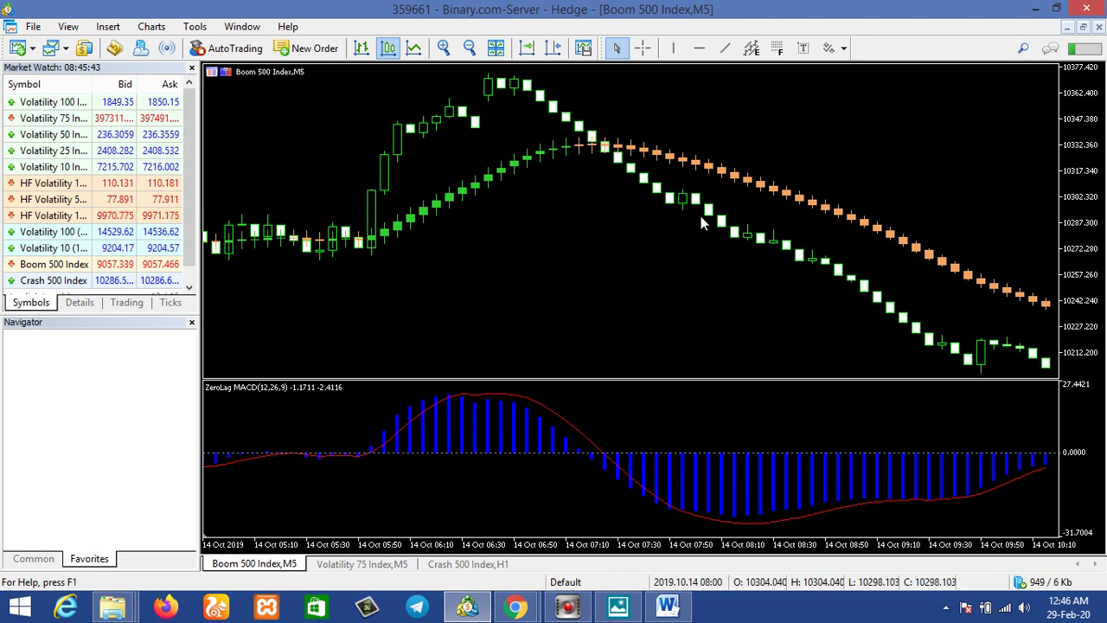
Step: Draw a rising trendline beneath the green-candle rally and a descending one above the orange-candle decline
click(724, 48)
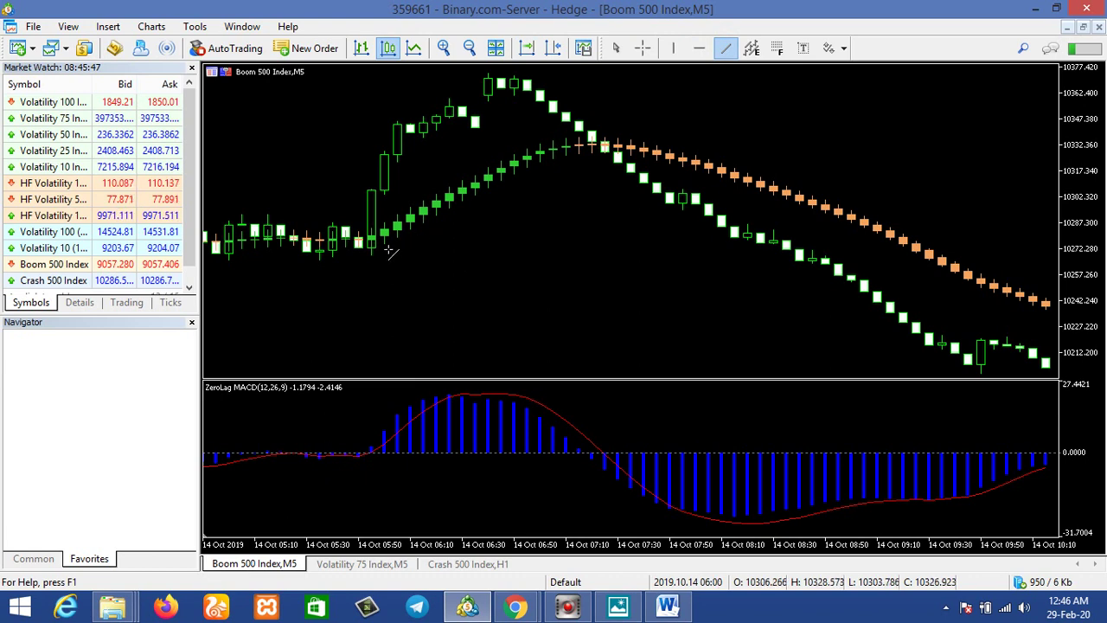
mouse_move(387, 249)
mouse_down()
mouse_move(529, 207)
mouse_move(579, 155)
mouse_up()
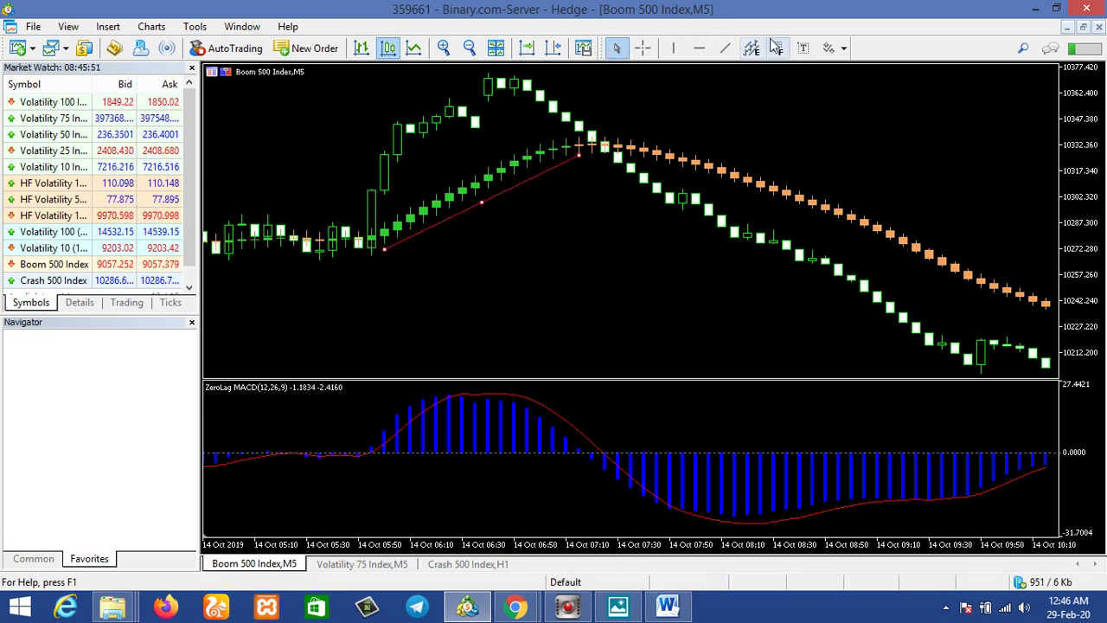
click(725, 50)
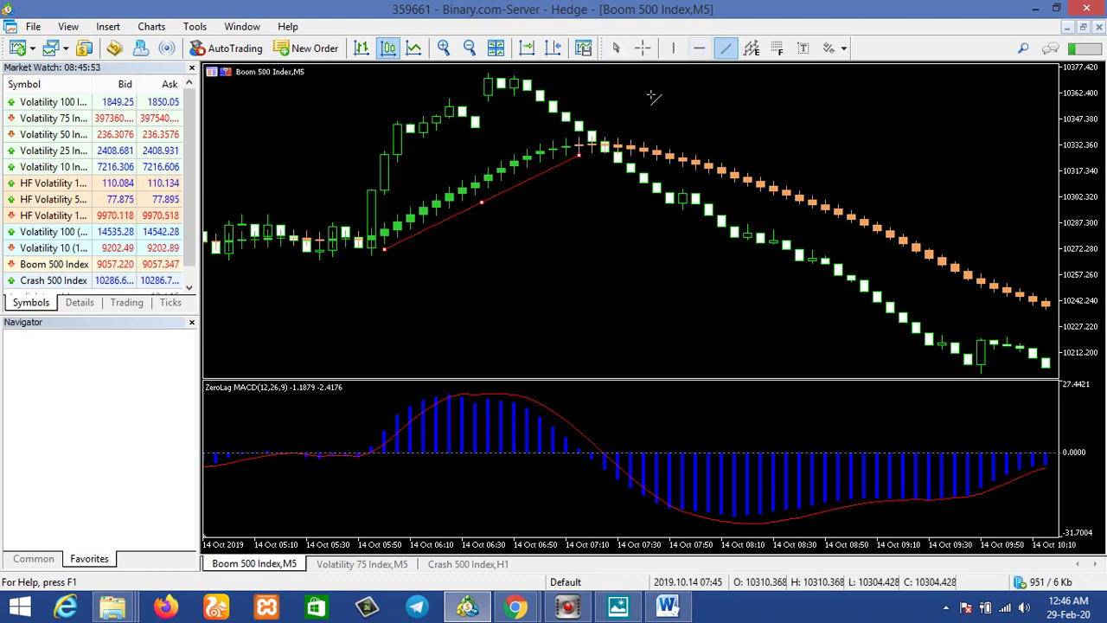
drag(616, 129, 1045, 273)
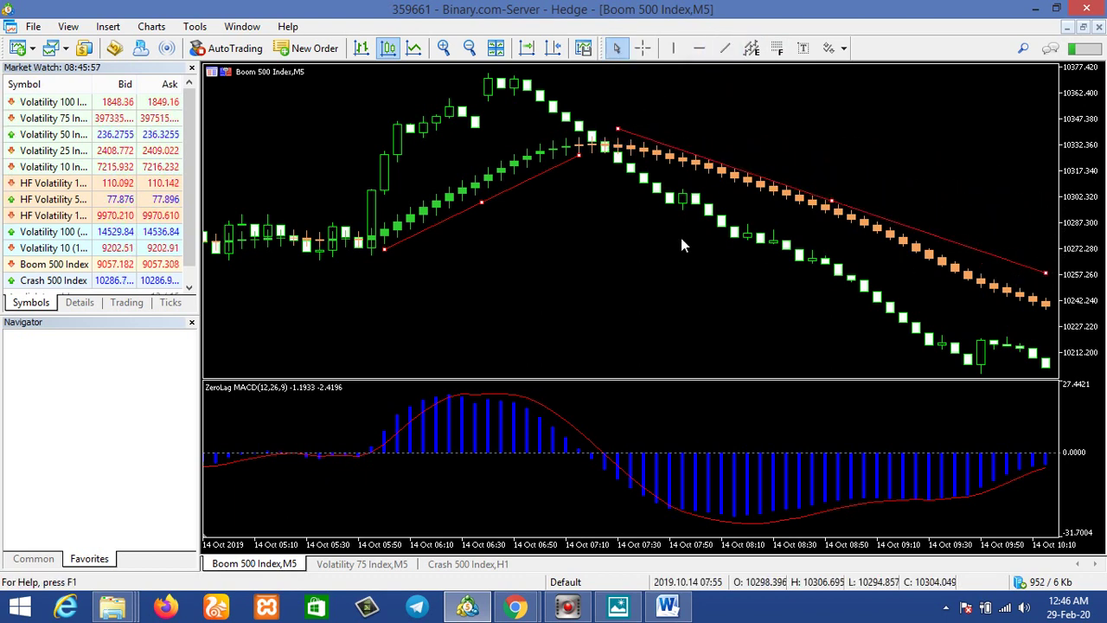
drag(662, 251, 678, 279)
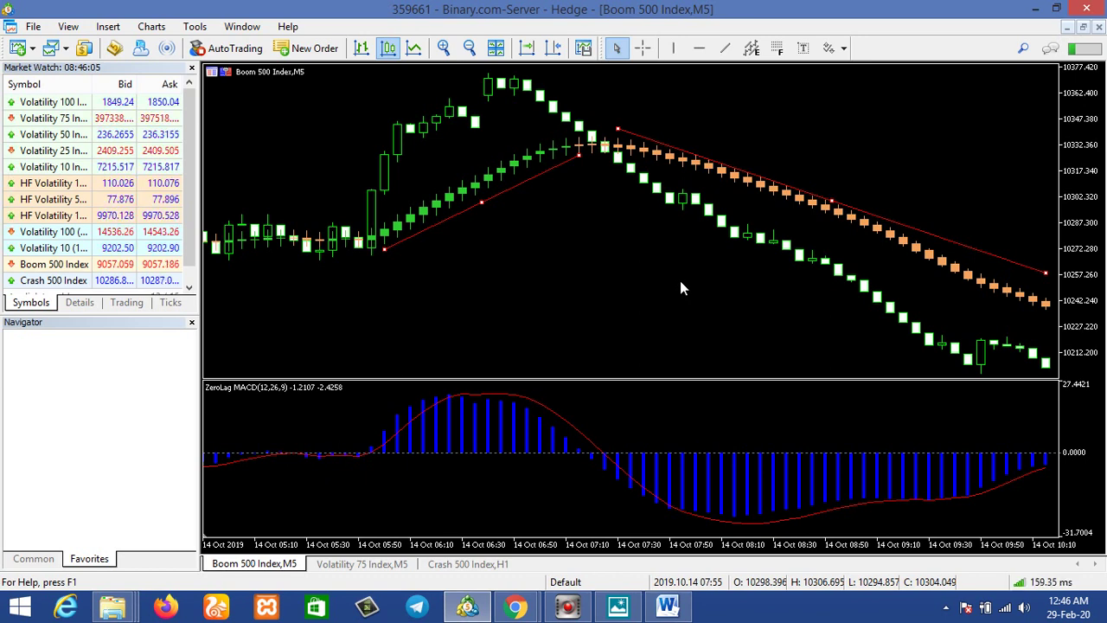
Step: Add a trendline along the white-candle rally and another beneath the white-candle decline
click(723, 49)
drag(356, 202, 514, 76)
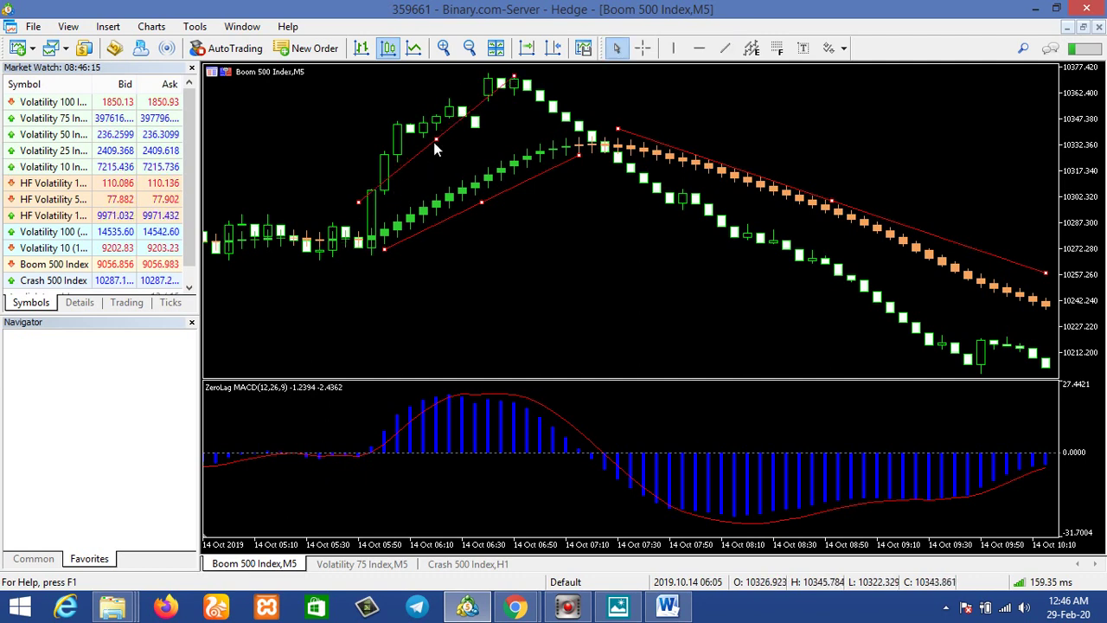
click(724, 50)
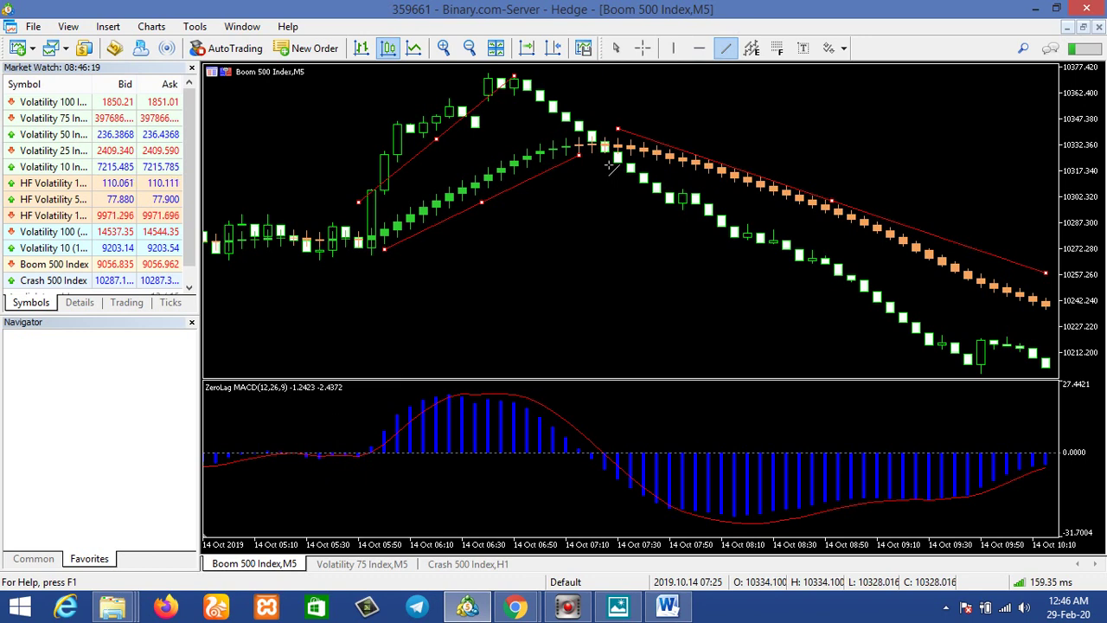
click(604, 164)
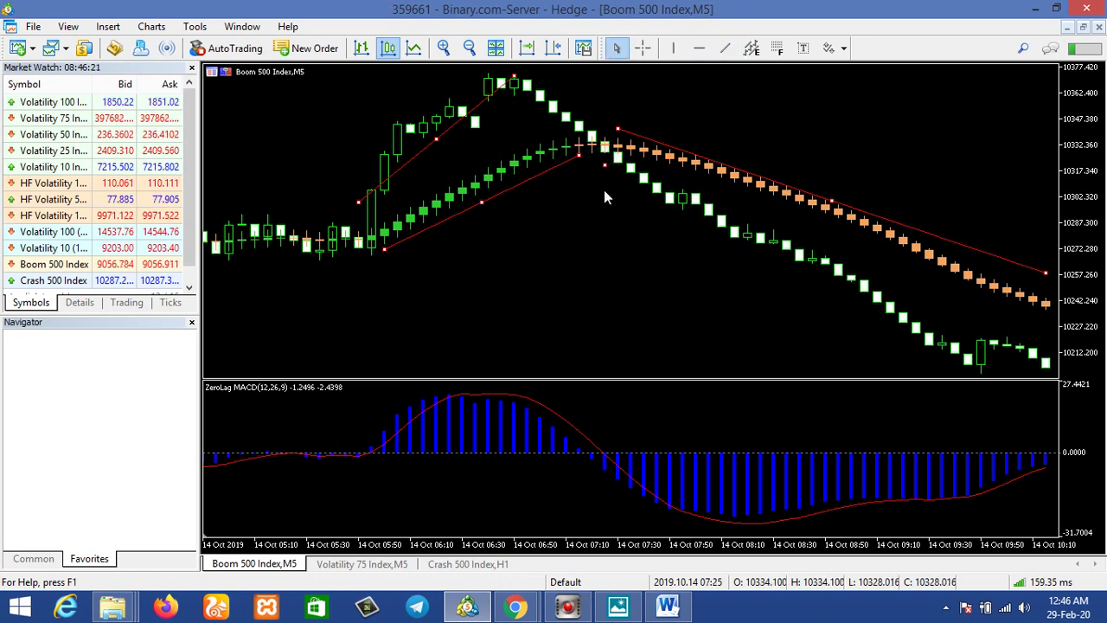
click(725, 49)
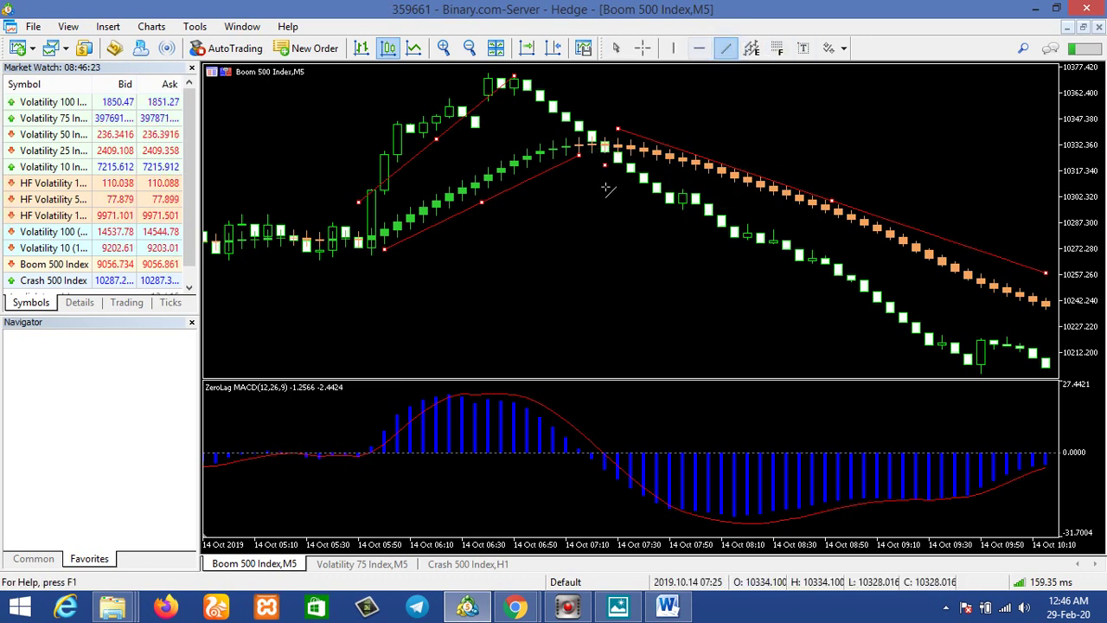
drag(604, 164, 982, 379)
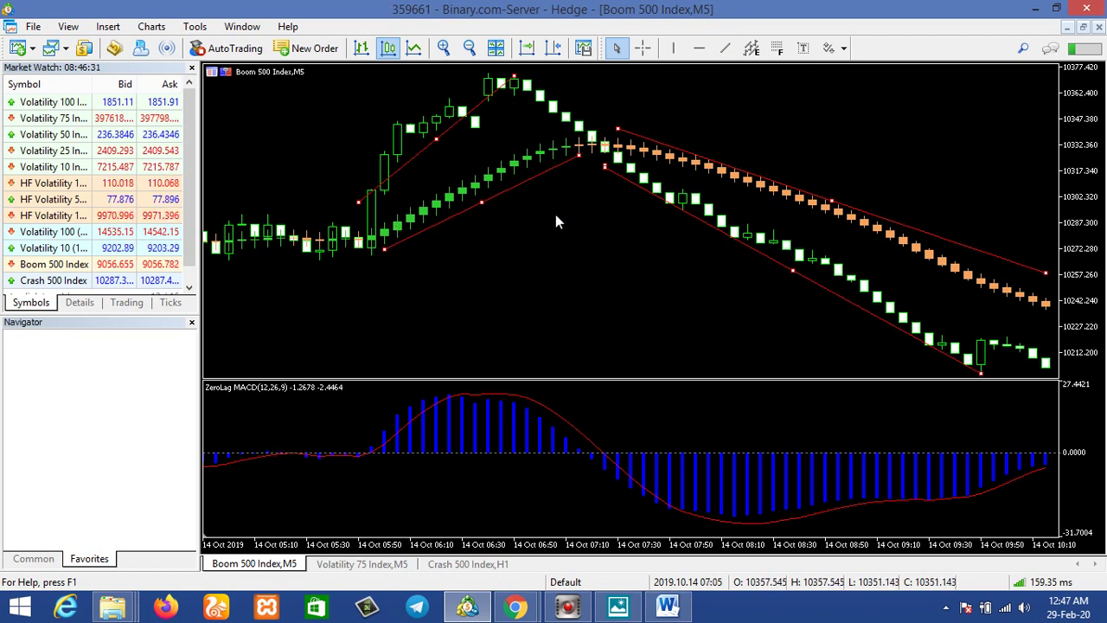
mouse_move(536, 156)
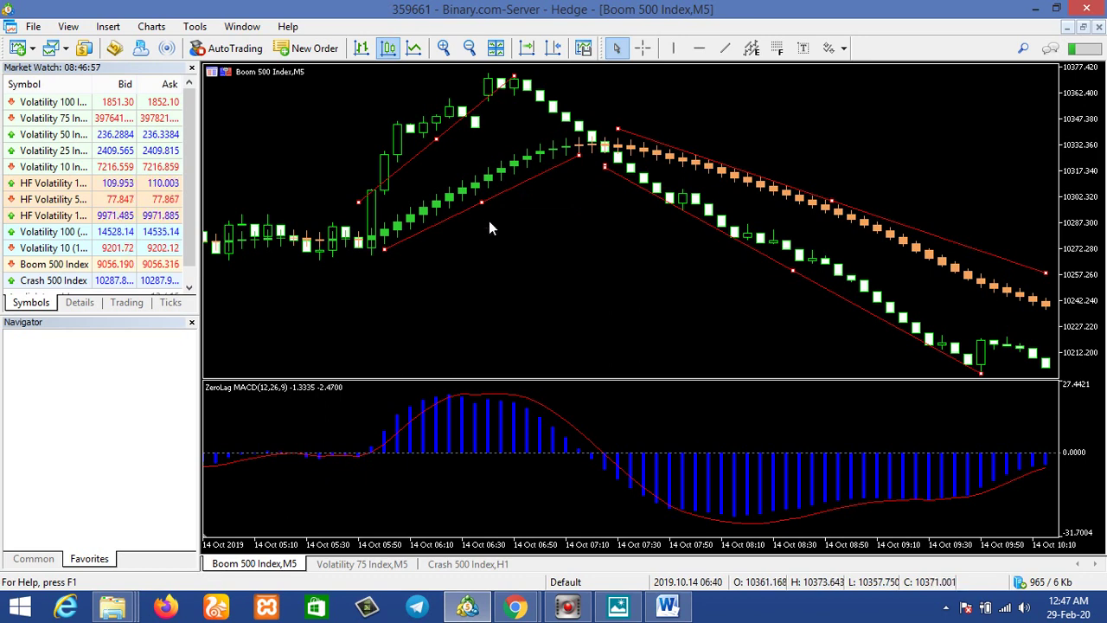
mouse_move(423, 226)
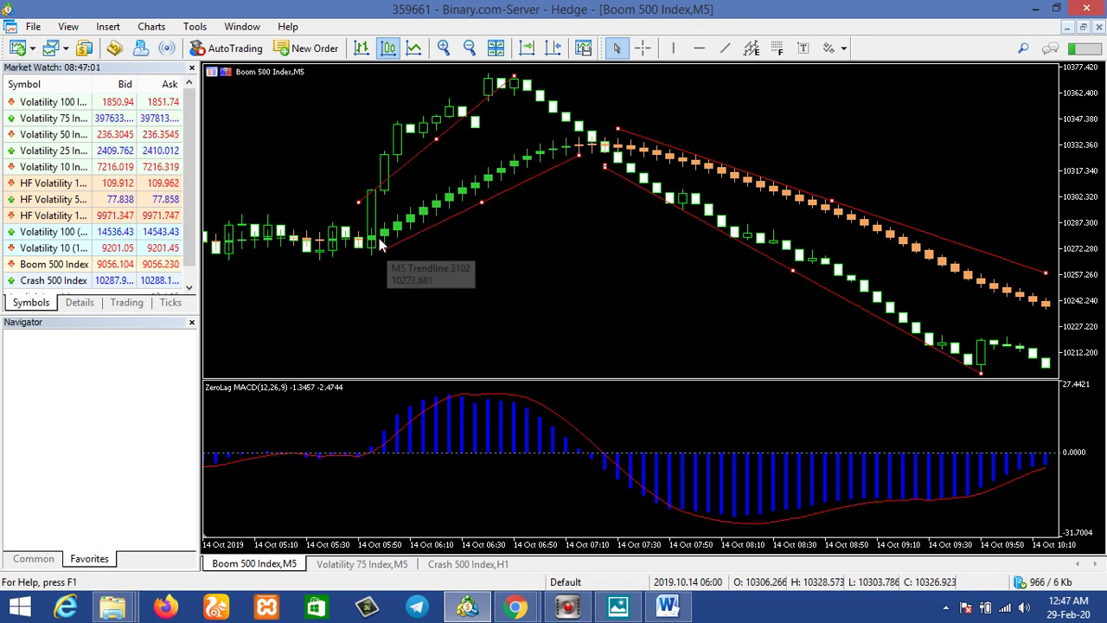
mouse_move(542, 184)
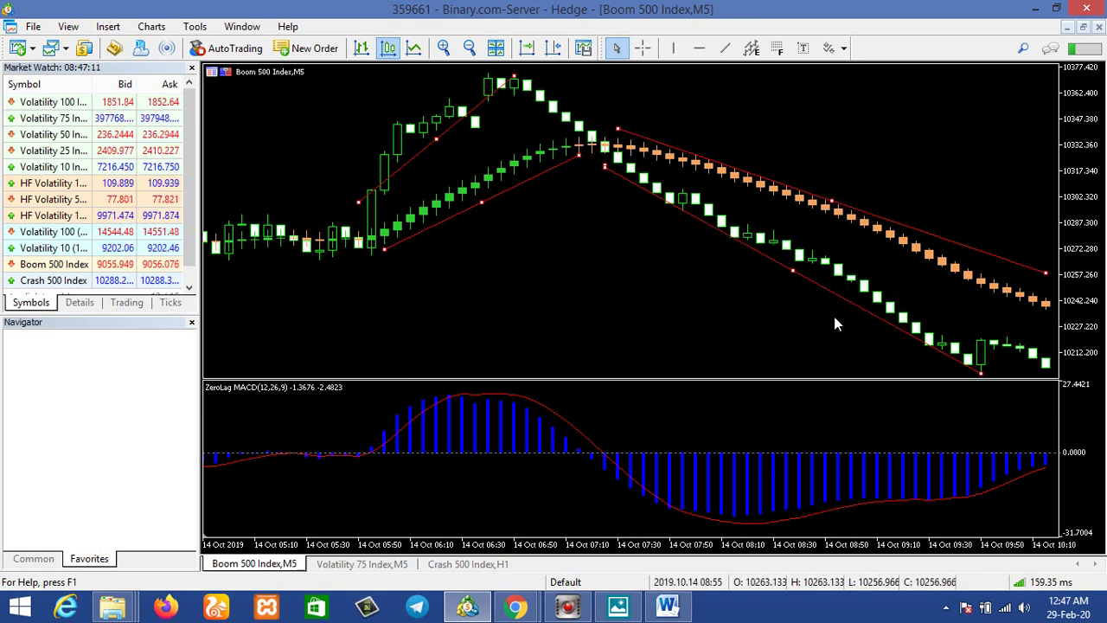
Step: Pan and scroll the Boom 500 M5 chart forward through 14 Oct bars to 23:35 and past midnight
scroll(786, 294, down, 5)
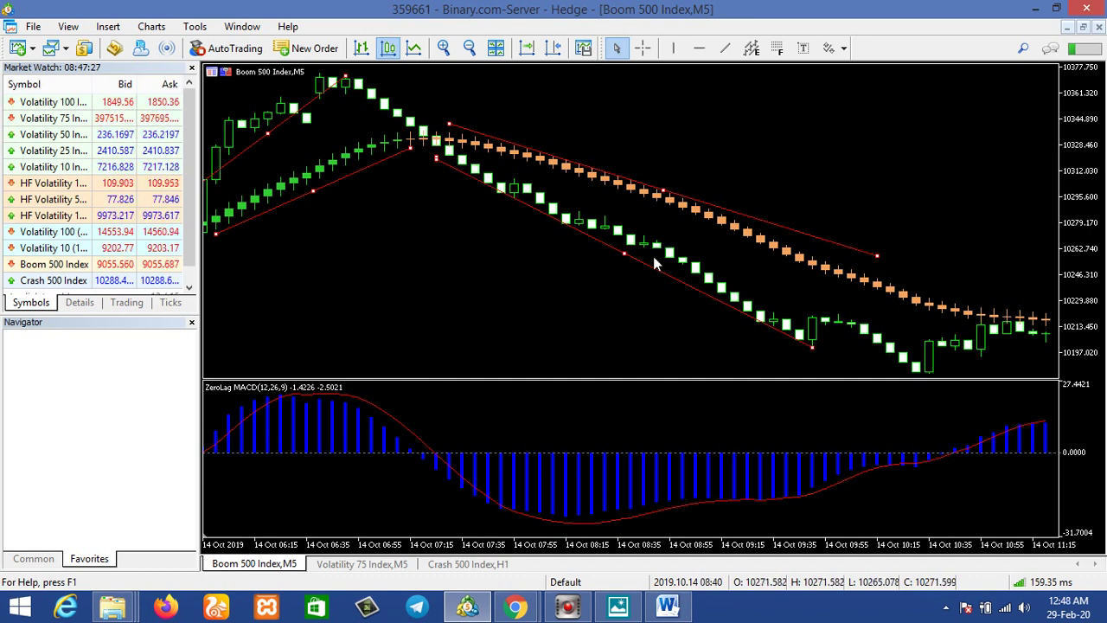
mouse_move(701, 283)
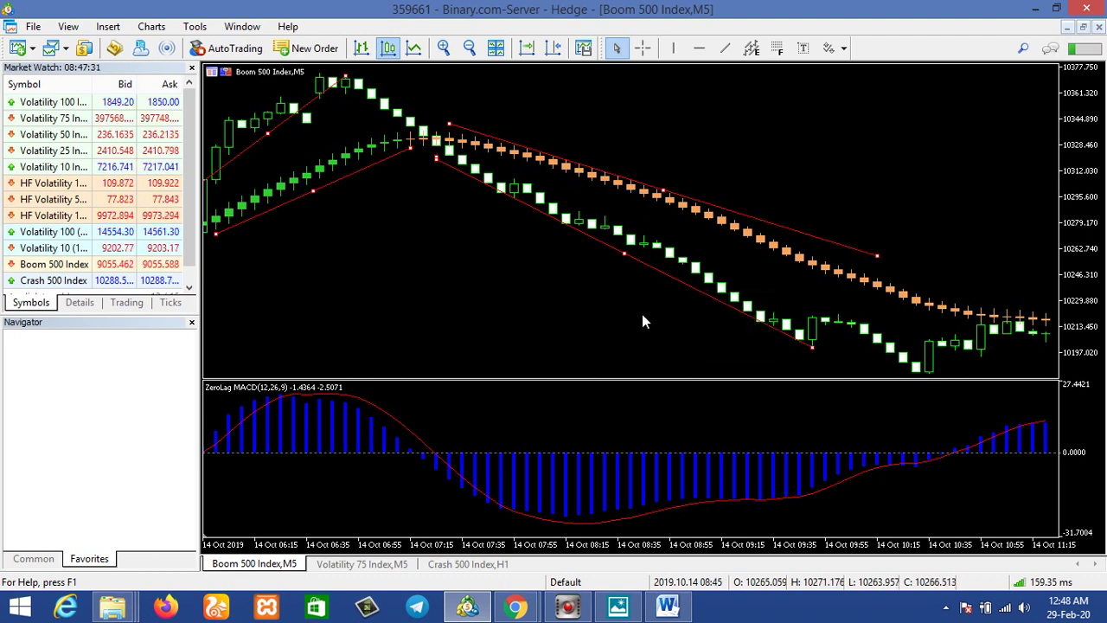
drag(642, 314, 571, 302)
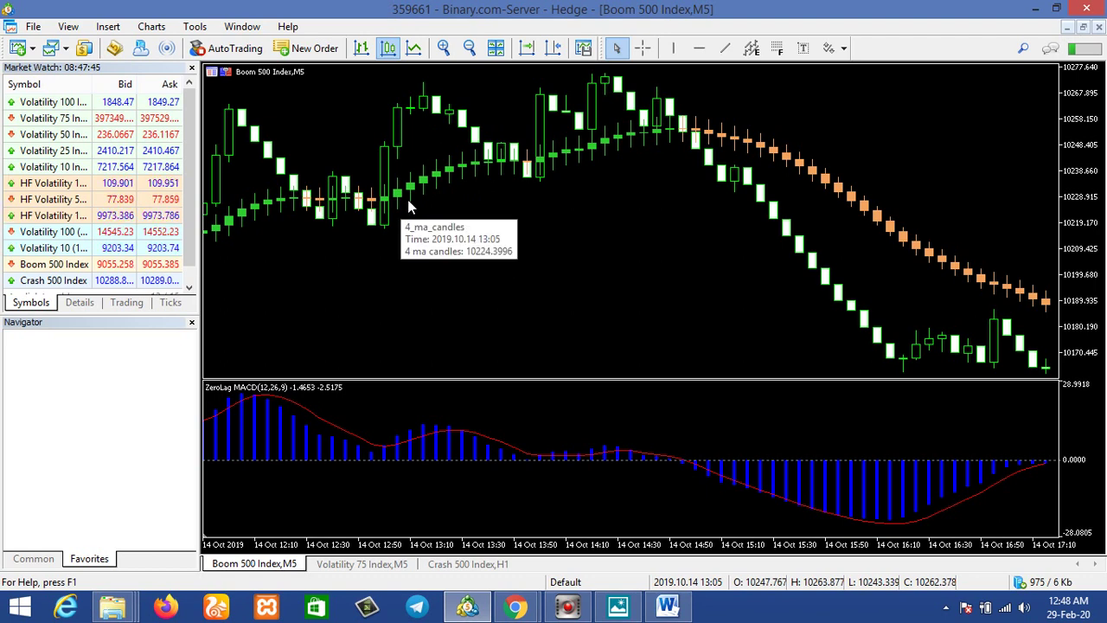
mouse_move(429, 200)
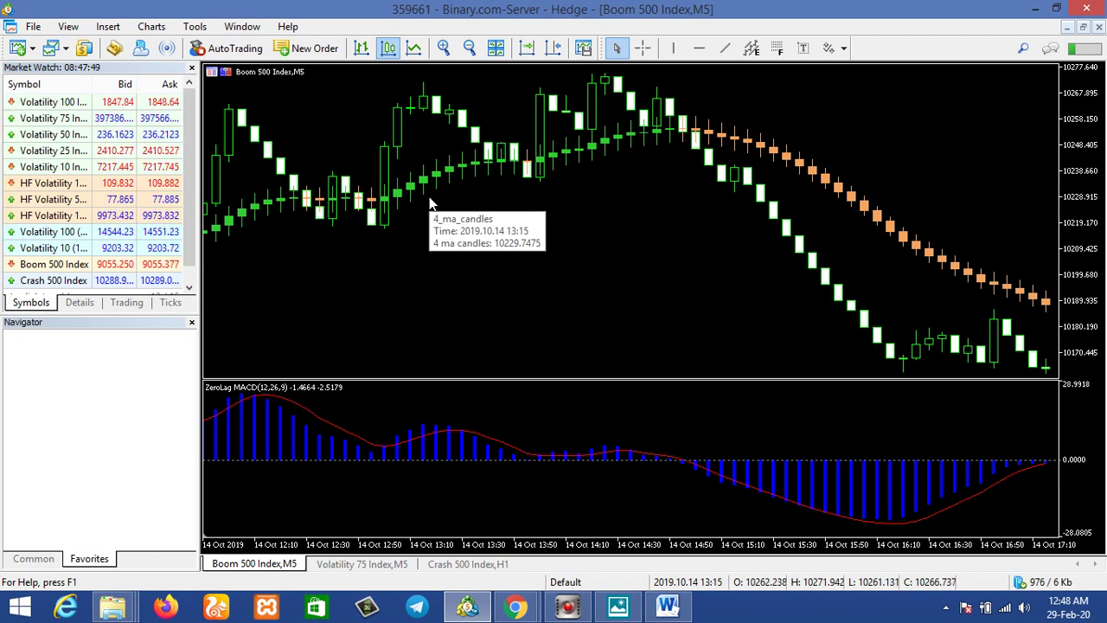
scroll(563, 185, down, 5)
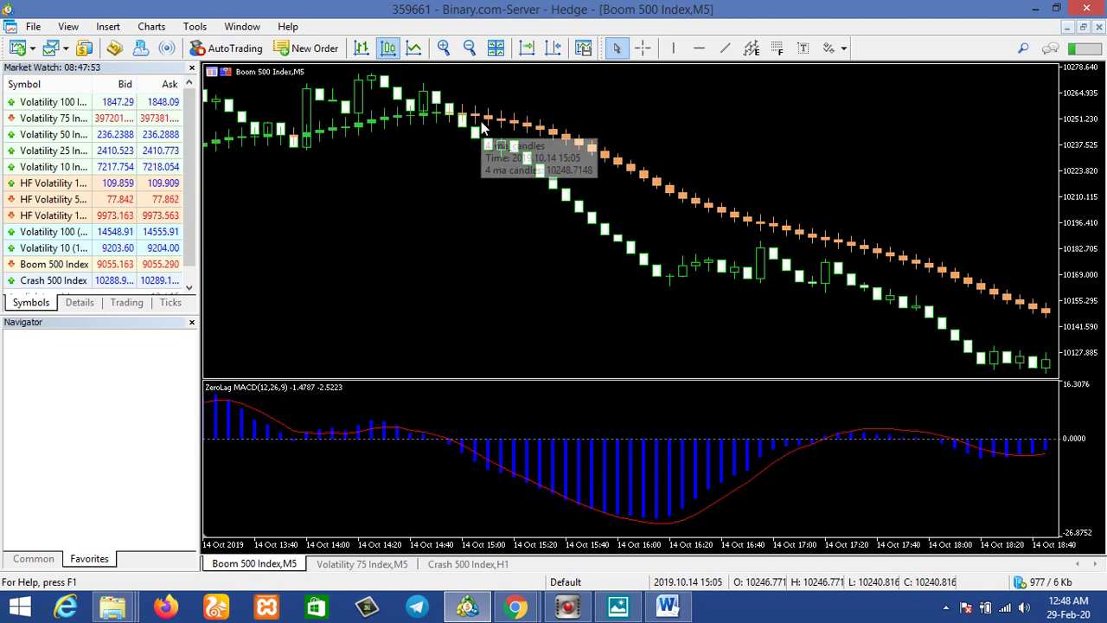
drag(454, 143, 712, 271)
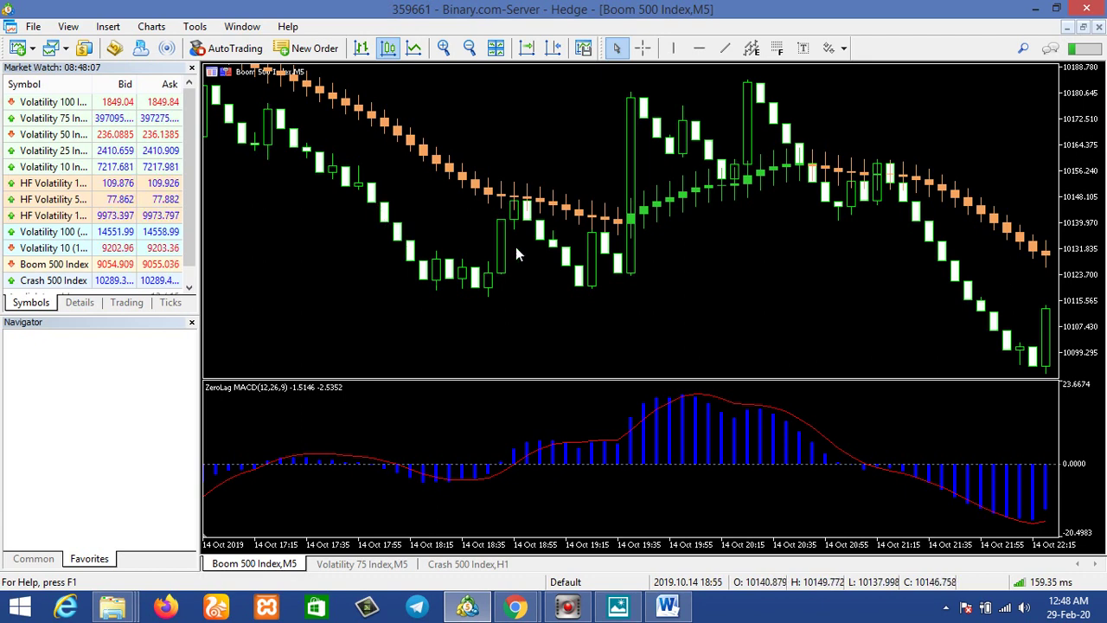
drag(663, 253, 659, 259)
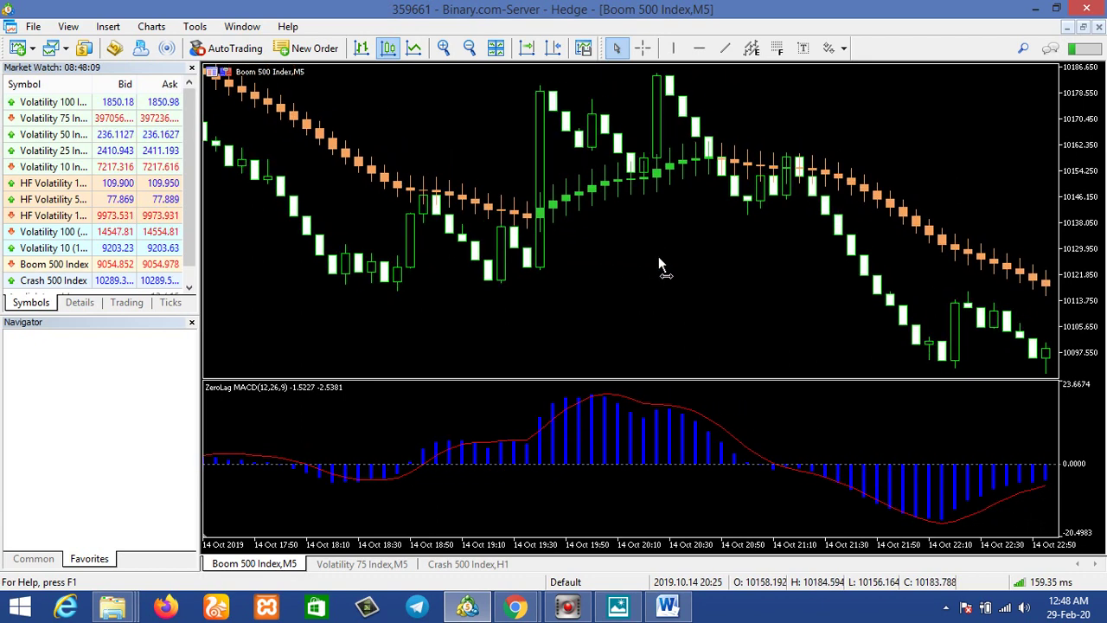
drag(864, 181, 605, 180)
scroll(735, 228, down, 10)
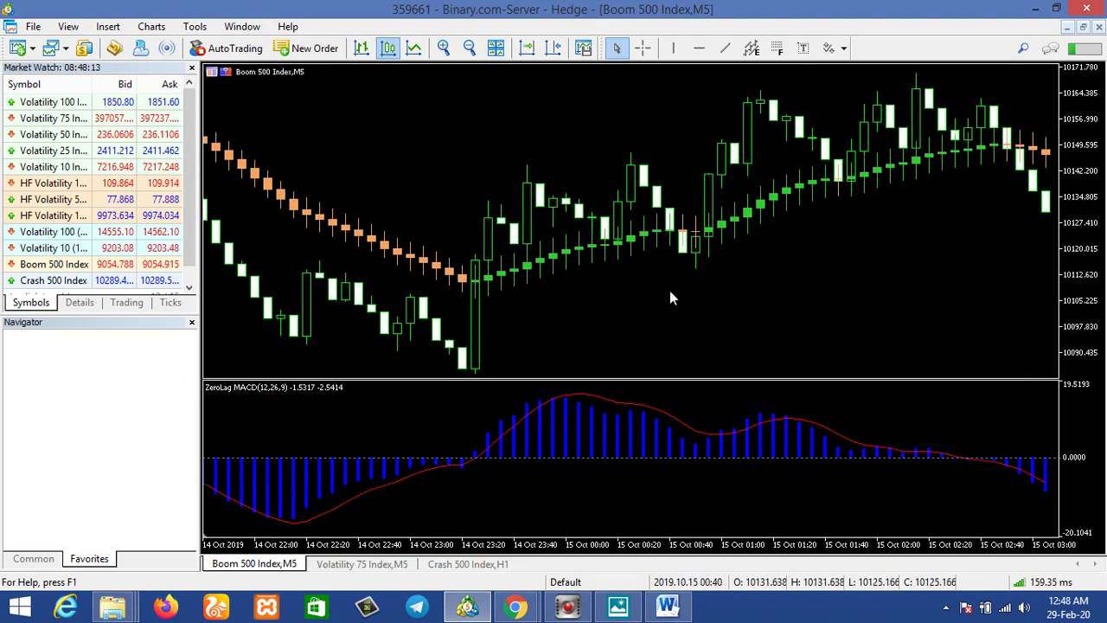
scroll(730, 286, up, 8)
scroll(773, 296, up, 6)
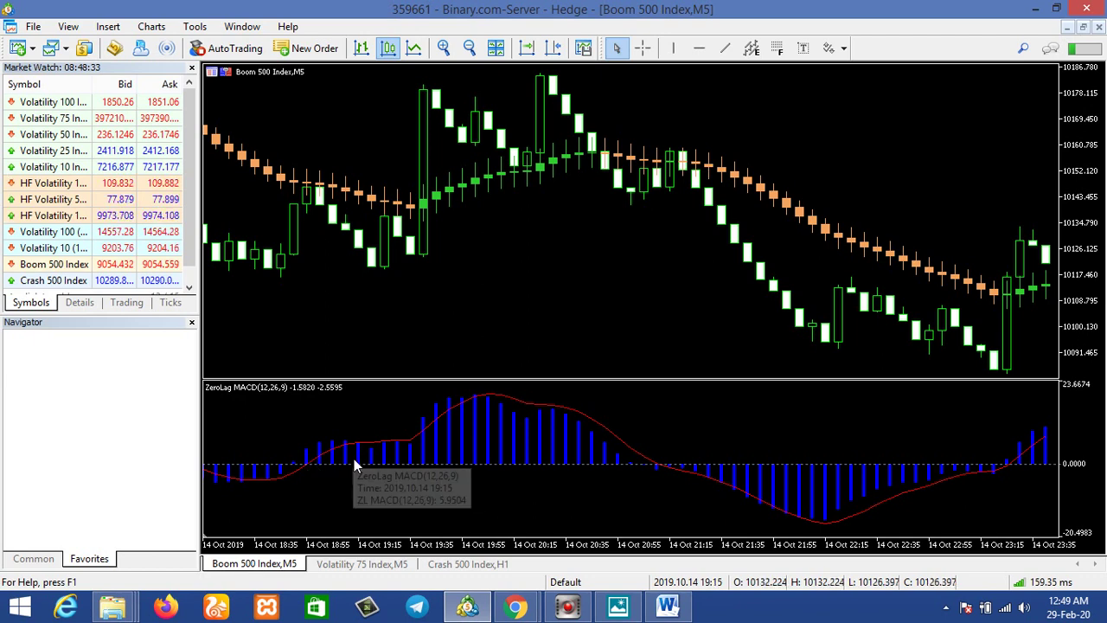
Step: Advance the Boom 500 chart to later 15 Oct bars, then switch to the Volatility 75 Index M5 chart
drag(593, 444, 387, 448)
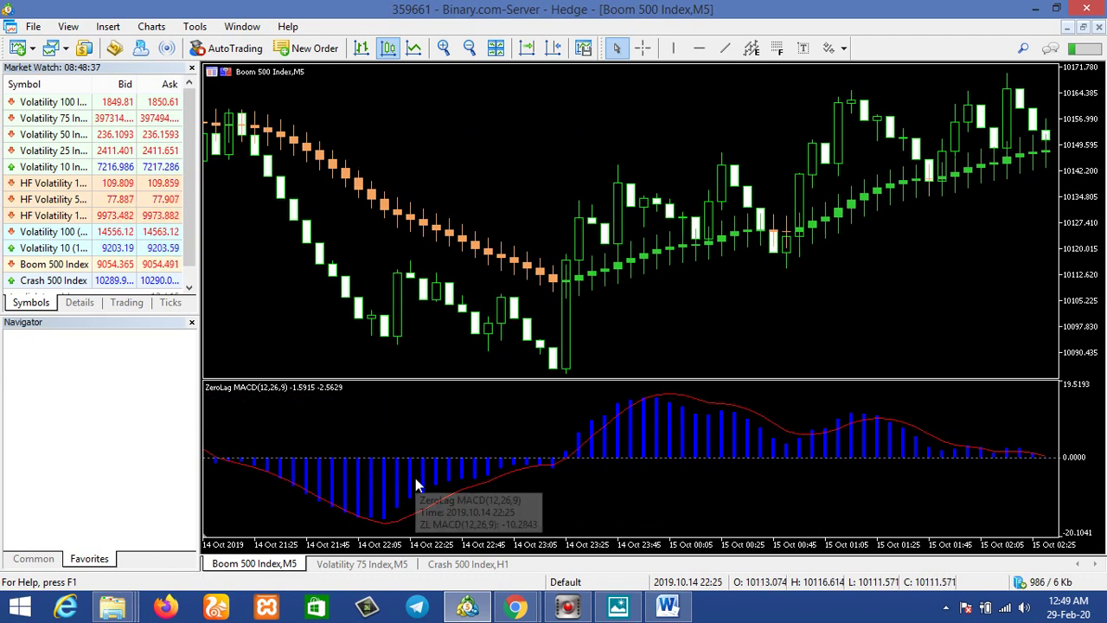
scroll(672, 423, down, 10)
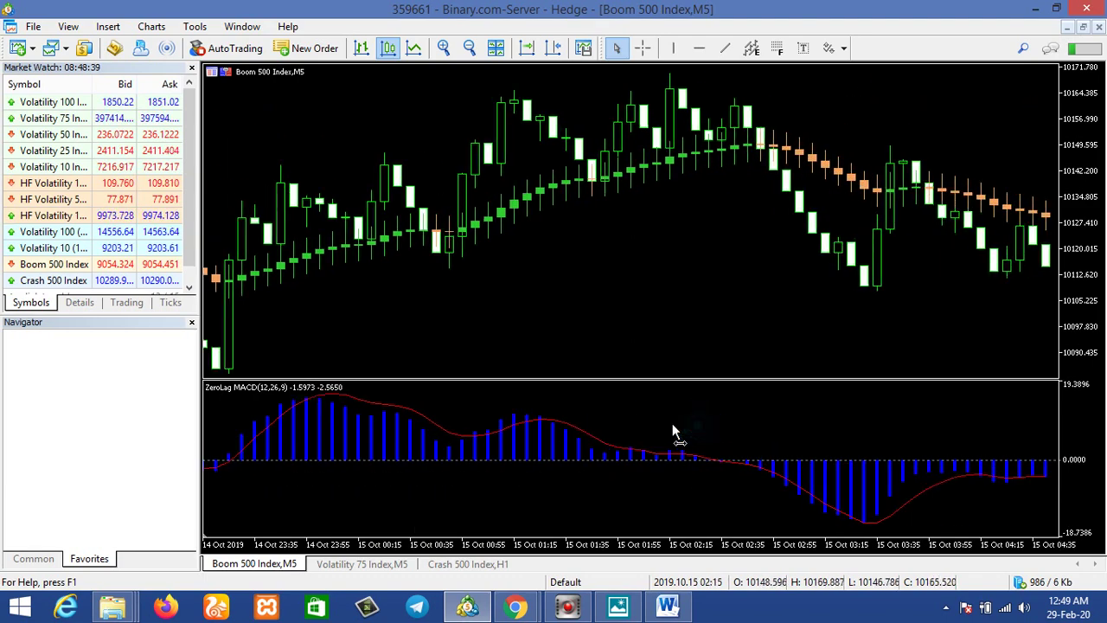
scroll(751, 354, down, 5)
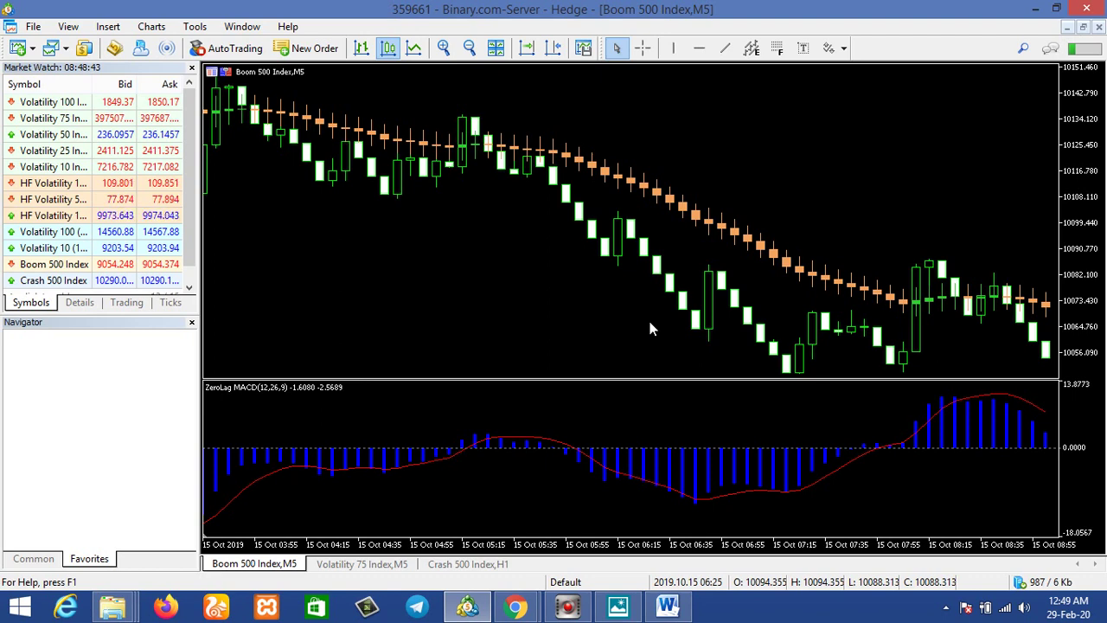
click(367, 565)
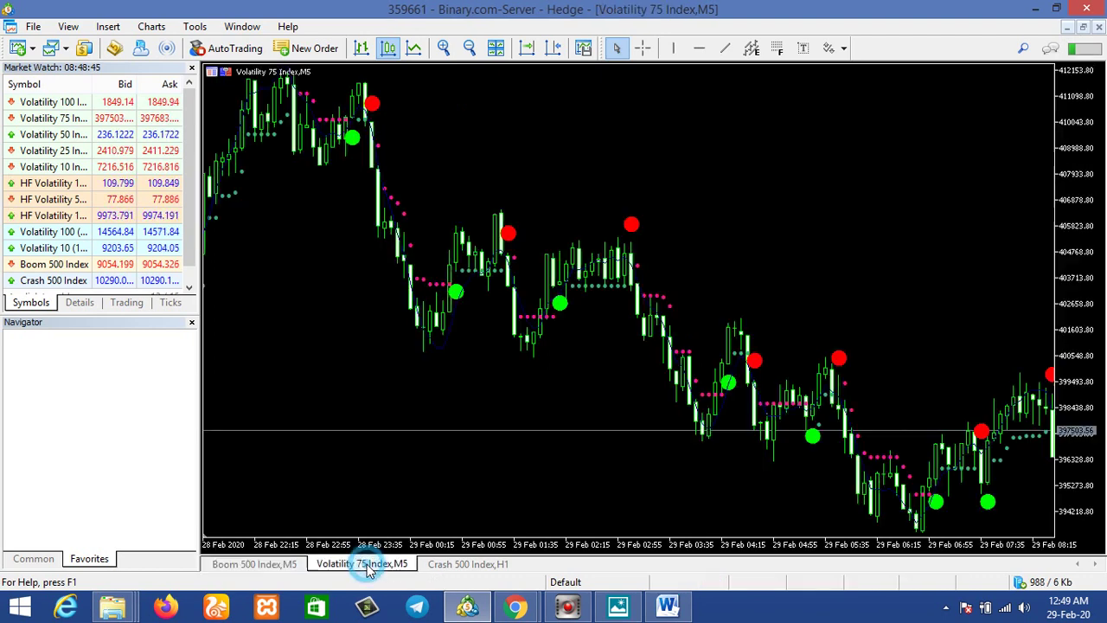
Step: Pan the Volatility 75 chart to review its signal dots up to 29 Feb, then return to Boom 500 M5
drag(309, 194, 510, 214)
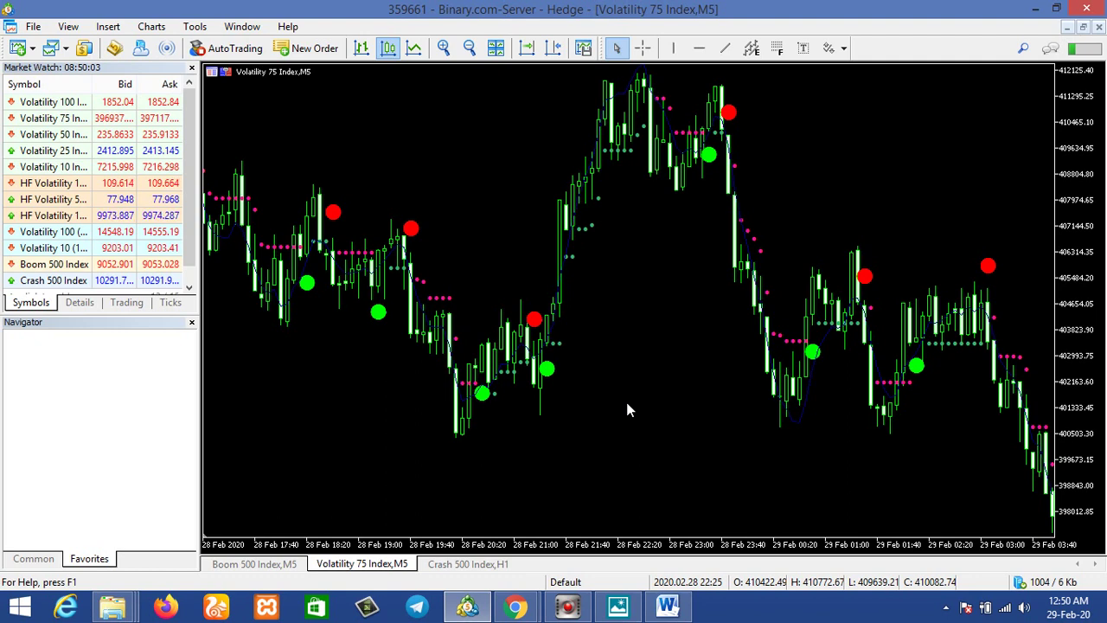
drag(625, 348, 426, 327)
drag(532, 332, 470, 349)
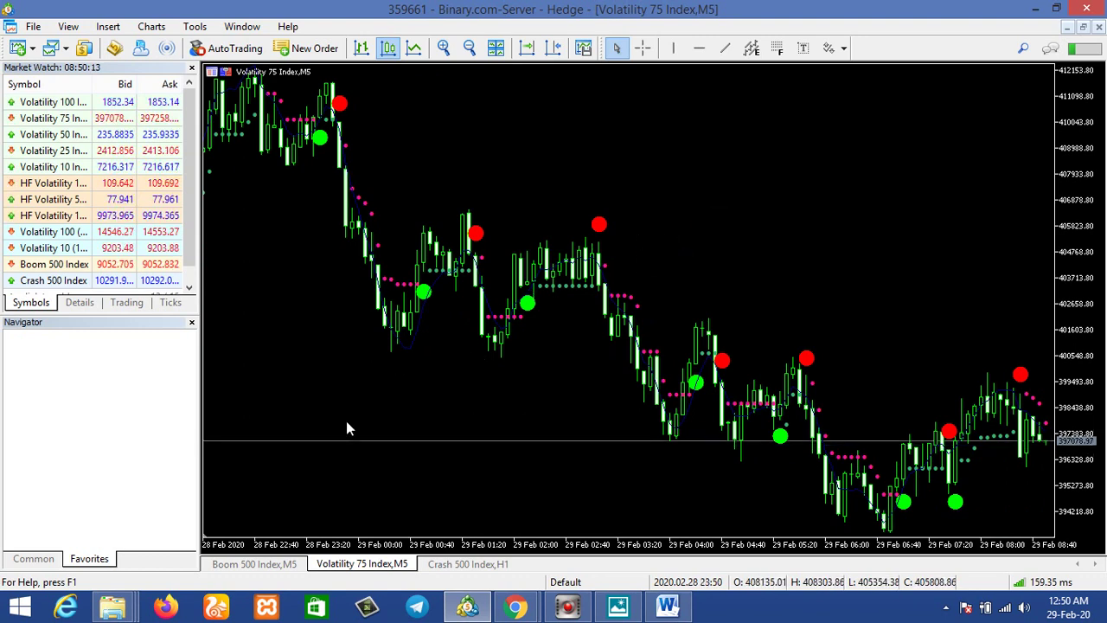
click(270, 564)
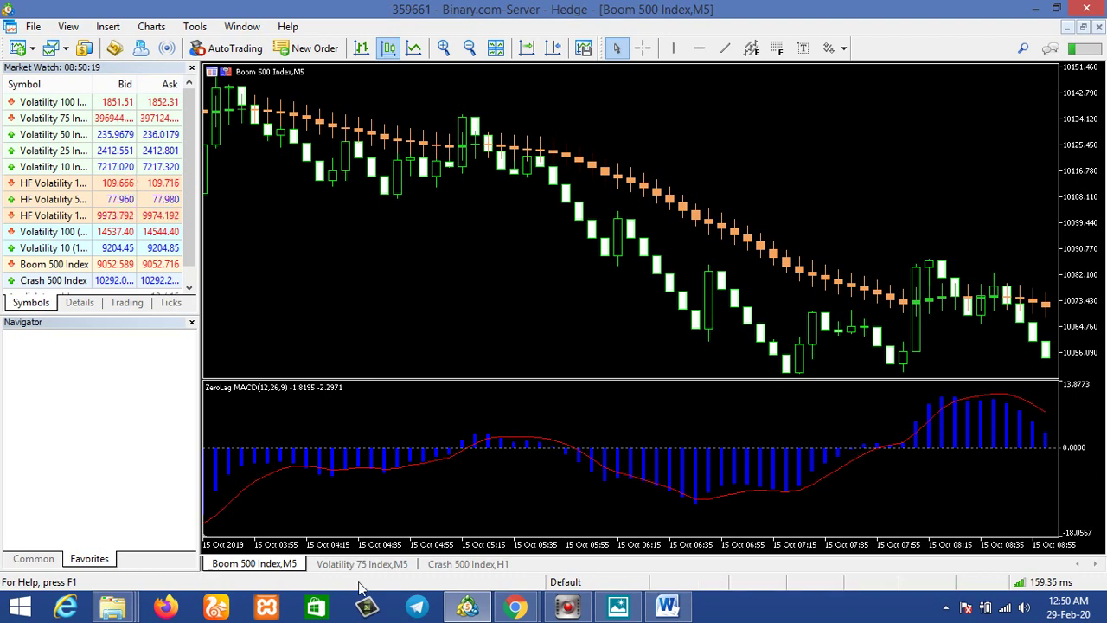
Step: Bring the Volatility 75 Index,M5 chart tab back to the front
click(379, 560)
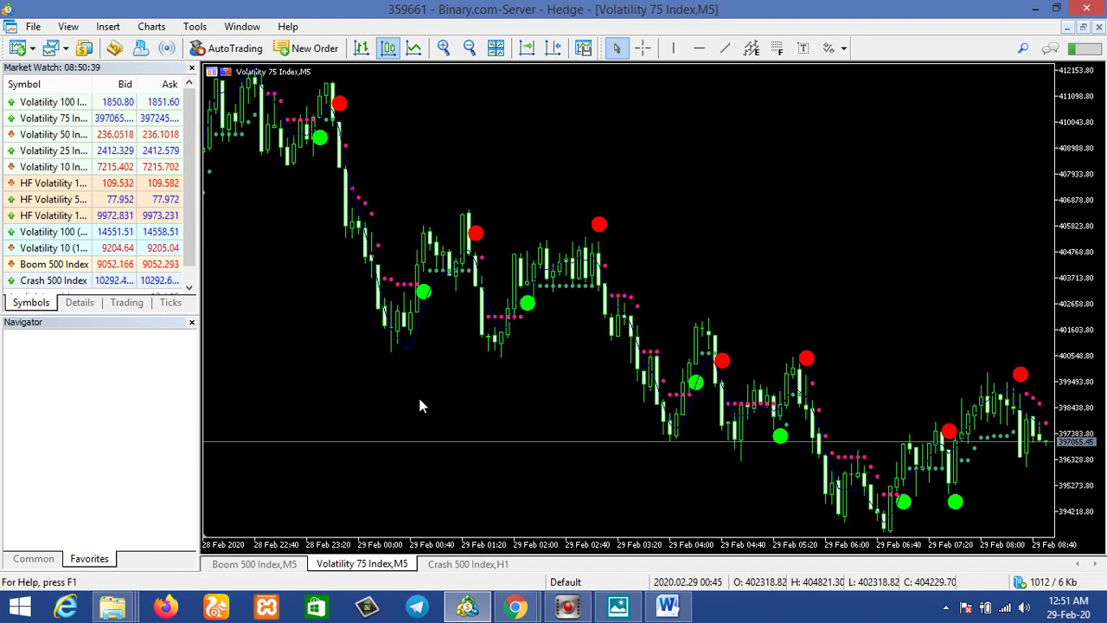
Step: Switch the Crash 500 Index chart from H1 to 5 Minutes and pan back to 17 Feb candles
click(461, 563)
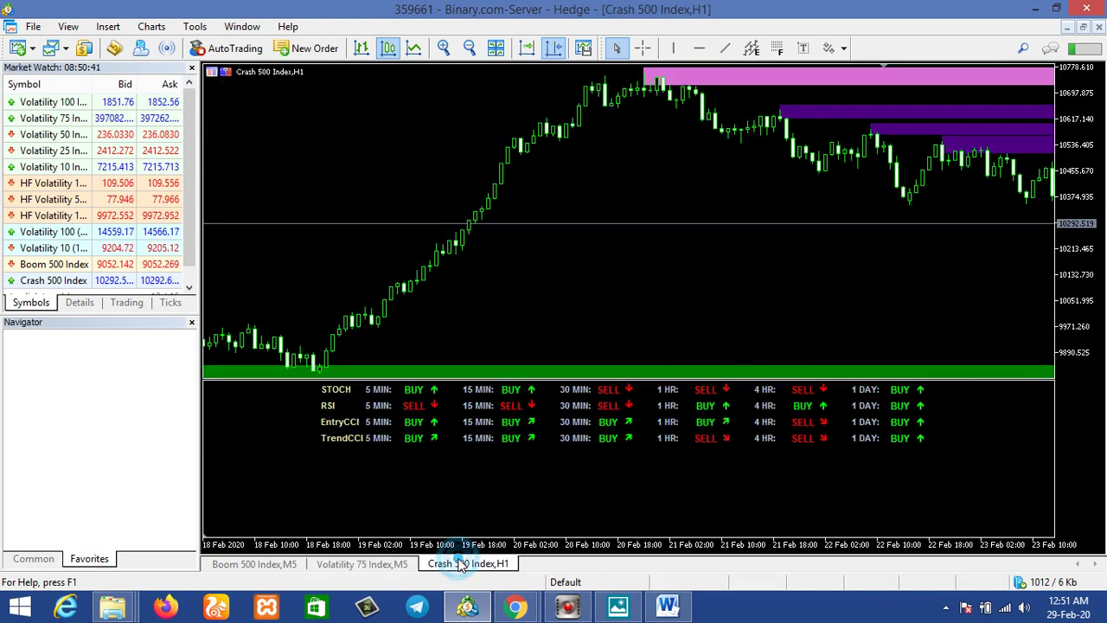
click(314, 144)
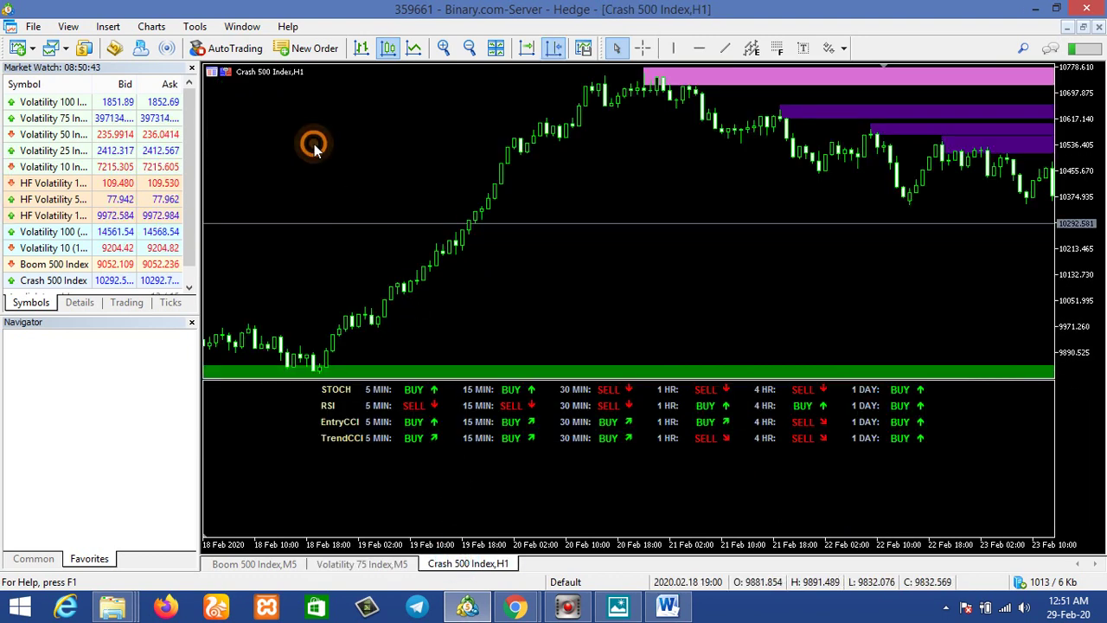
right_click(314, 144)
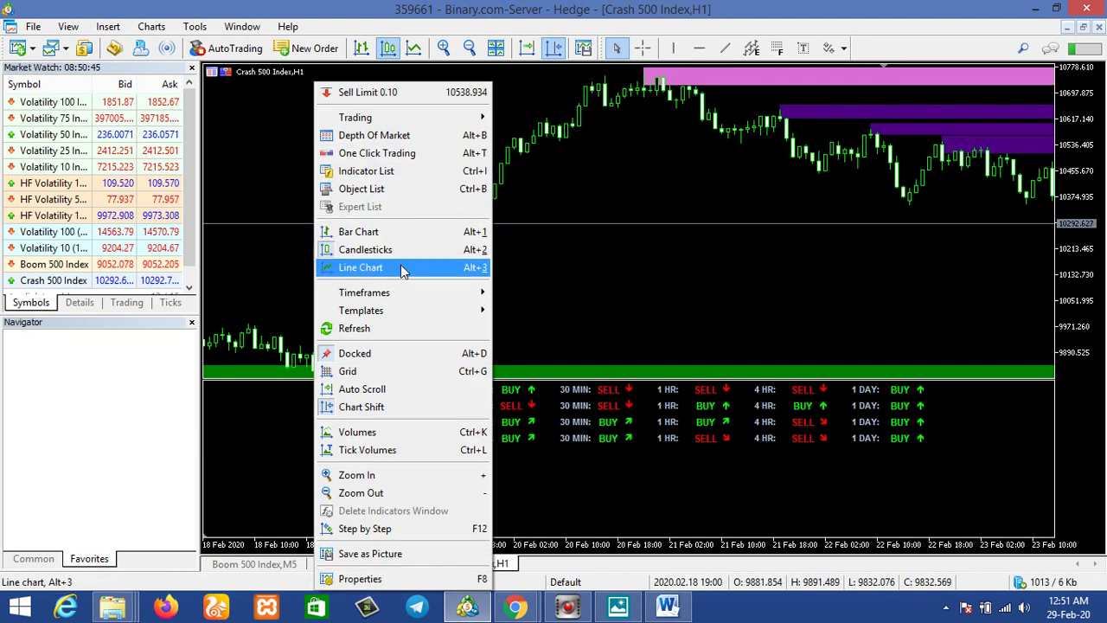
mouse_move(424, 294)
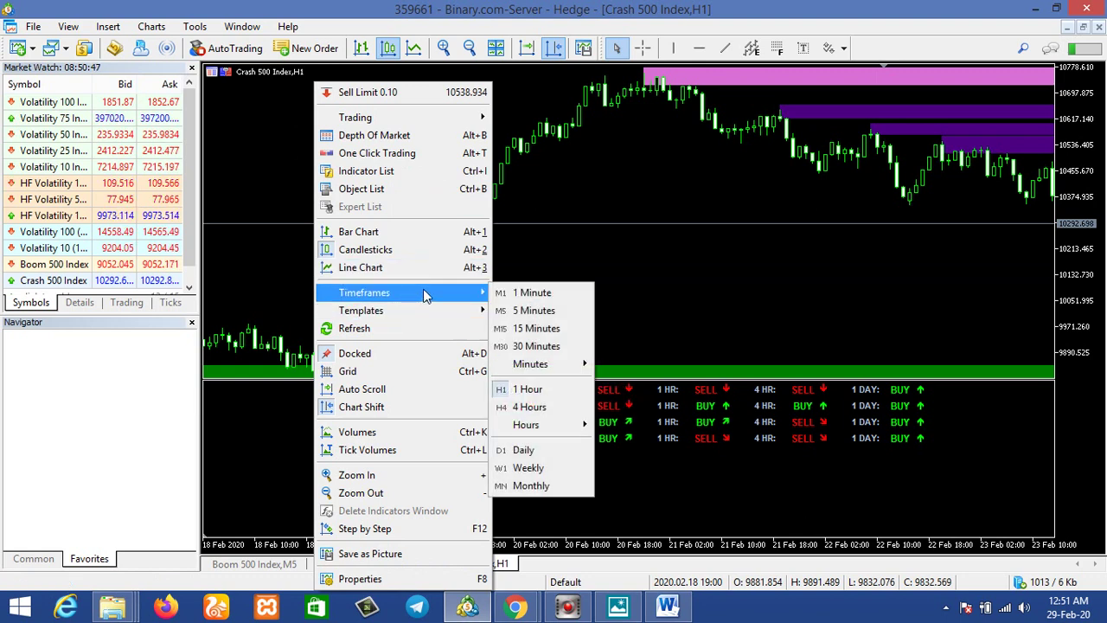
click(537, 313)
drag(644, 223, 1051, 286)
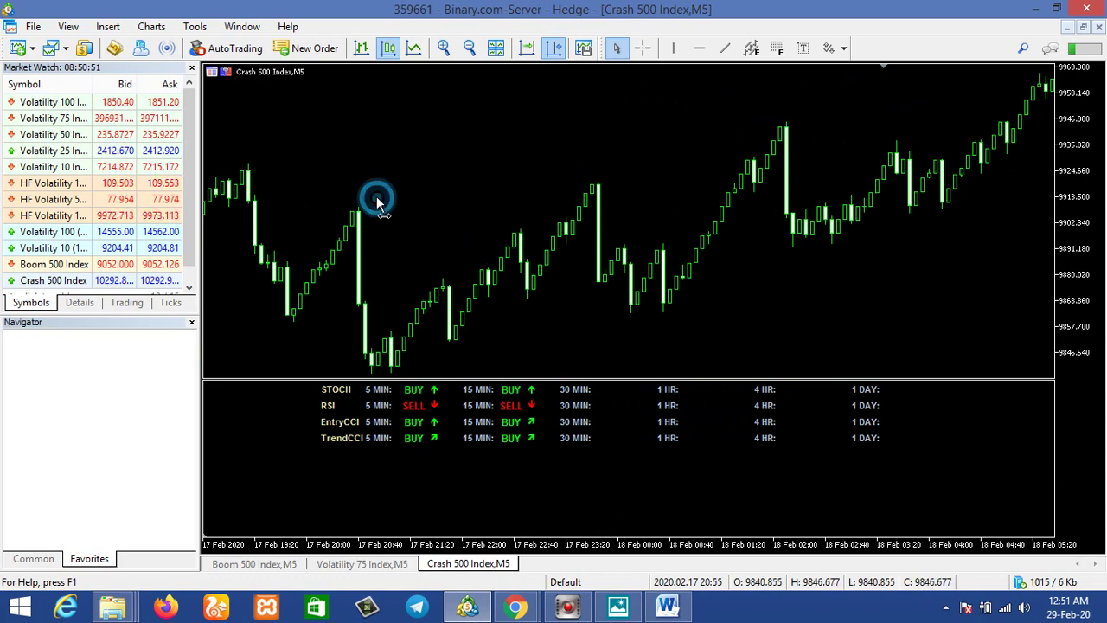